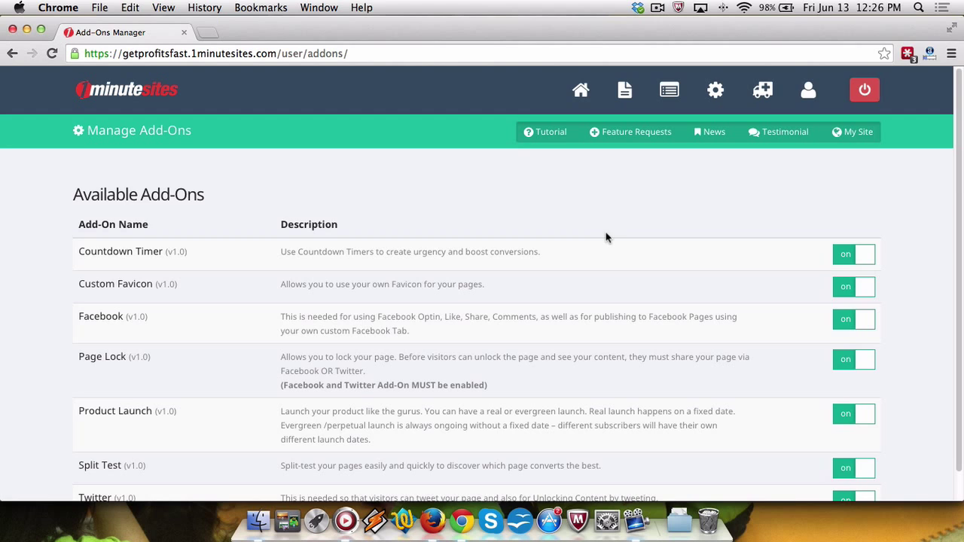
Start a new page, show only the Launch templates, preview the Calypso template and use it.
{"action": "mouse_move", "coordinate": [714, 101]}
{"action": "left_click", "coordinate": [624, 91]}
{"action": "left_click", "coordinate": [602, 132]}
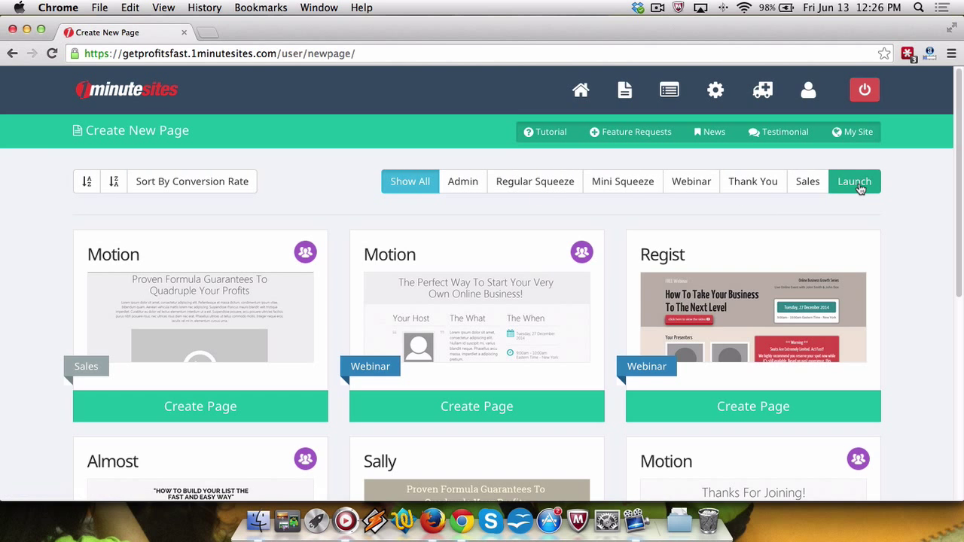
{"action": "left_click", "coordinate": [858, 182]}
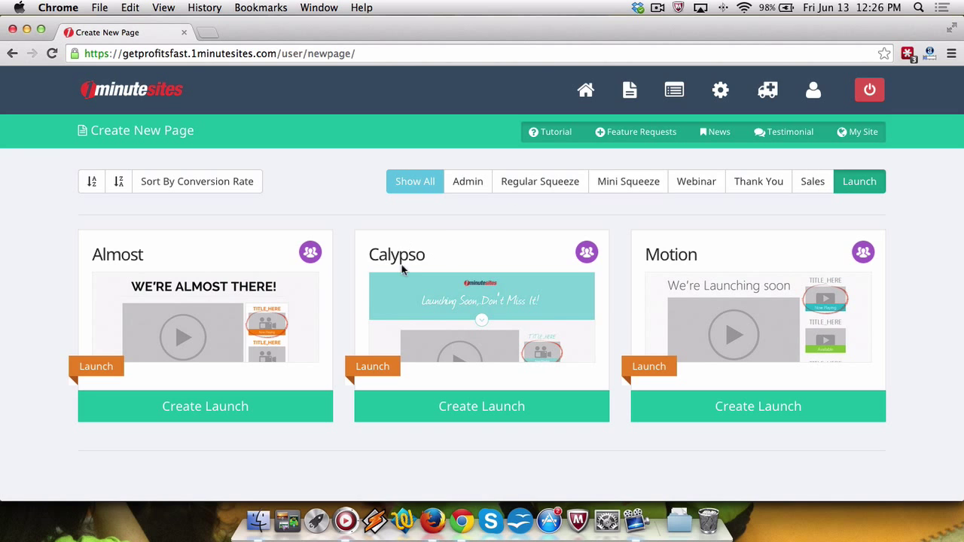
{"action": "left_click", "coordinate": [462, 406]}
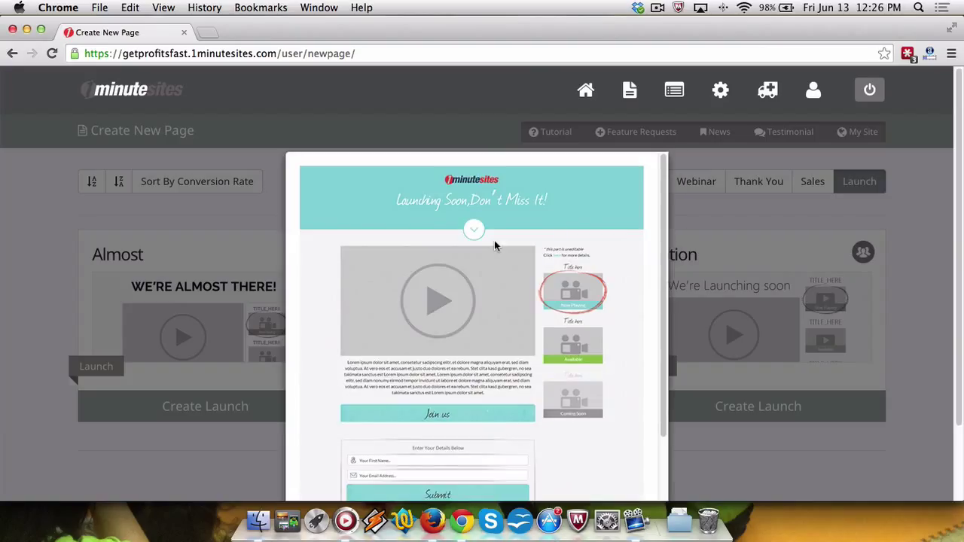
{"action": "scroll", "coordinate": [497, 252], "scroll_direction": "down", "scroll_amount": 5}
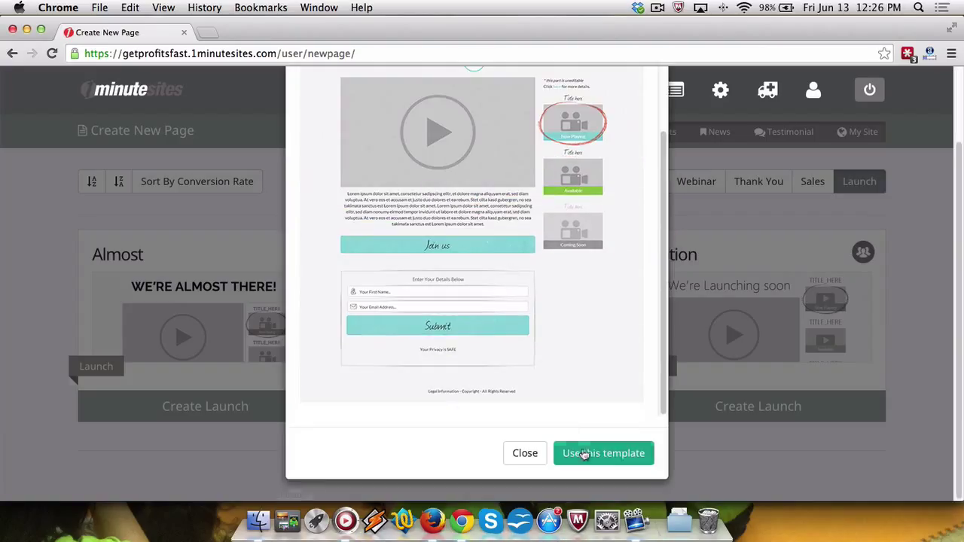
{"action": "left_click", "coordinate": [584, 455]}
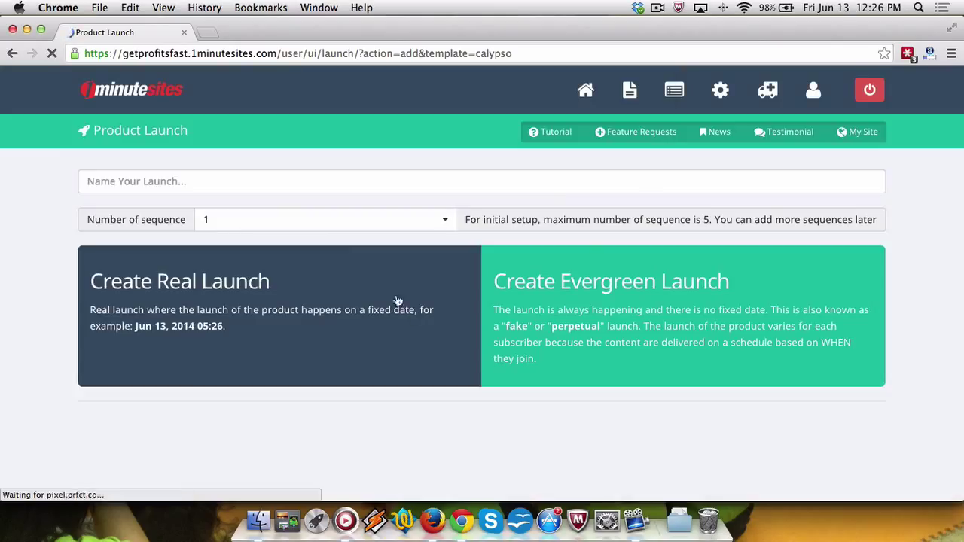
Name the launch "My Awesome Launch", set the number of sequences to 3, and create it as a real launch.
{"action": "left_click", "coordinate": [331, 187]}
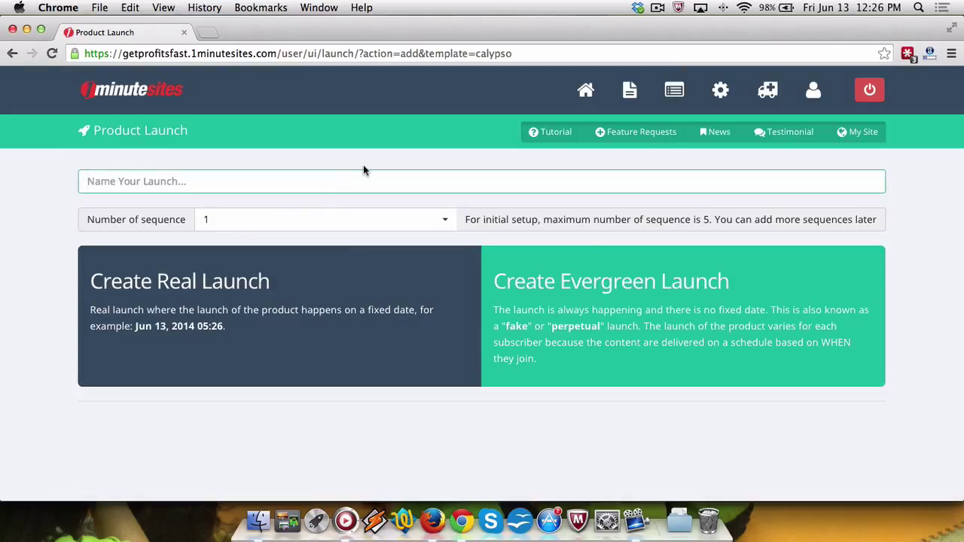
{"action": "type", "text": "My A"}
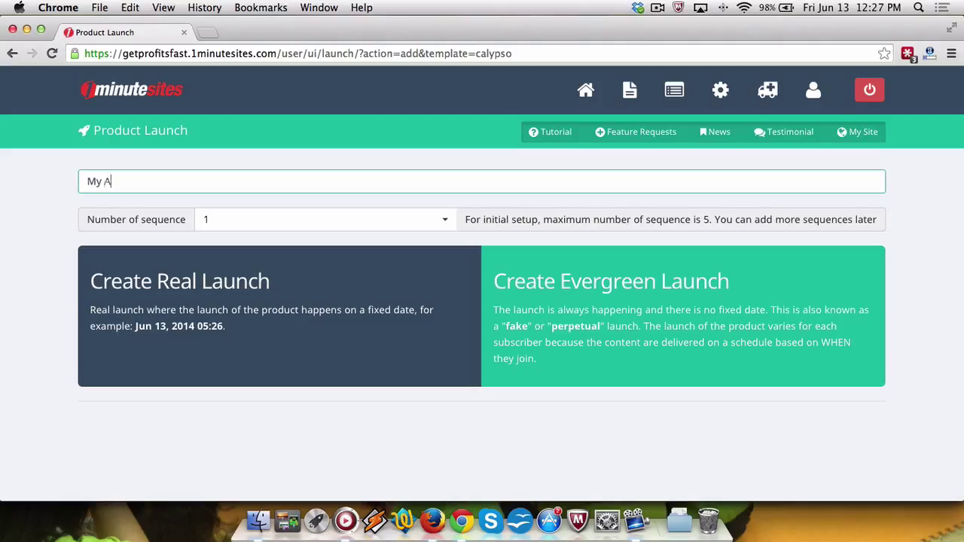
{"action": "type", "text": "wesome Launch"}
{"action": "left_click", "coordinate": [380, 230]}
{"action": "left_click", "coordinate": [371, 282]}
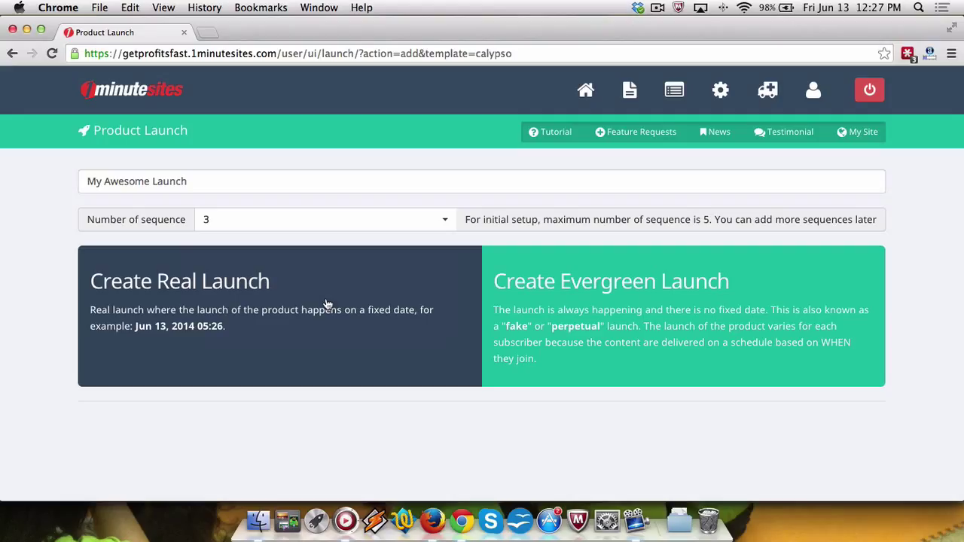
{"action": "left_click_drag", "start_coordinate": [198, 309], "coordinate": [399, 311]}
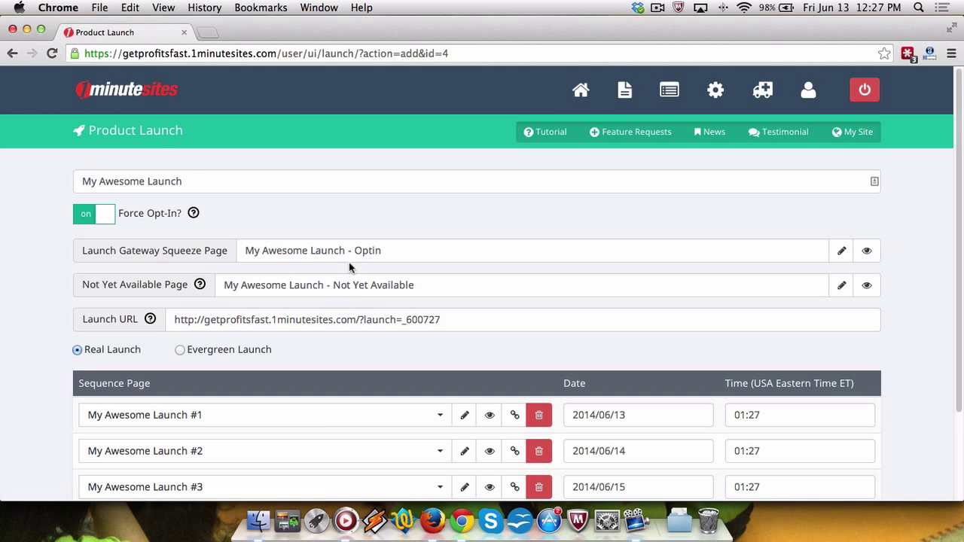
Review the launch settings, preview the Launch Gateway Squeeze Page down to its opt-in form, and close the preview.
{"action": "scroll", "coordinate": [310, 200], "scroll_direction": "down", "scroll_amount": 3}
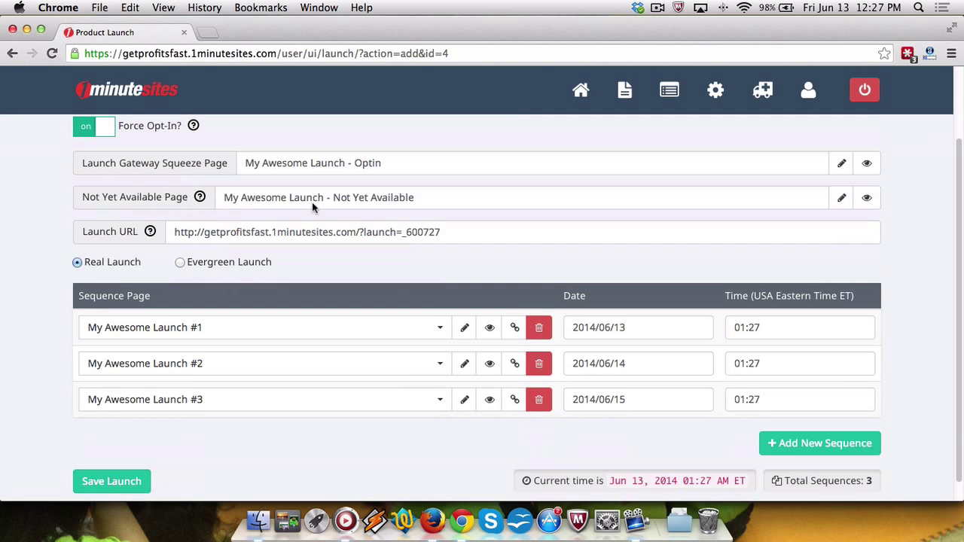
{"action": "scroll", "coordinate": [312, 202], "scroll_direction": "up", "scroll_amount": 1}
{"action": "scroll", "coordinate": [312, 202], "scroll_direction": "up", "scroll_amount": 2}
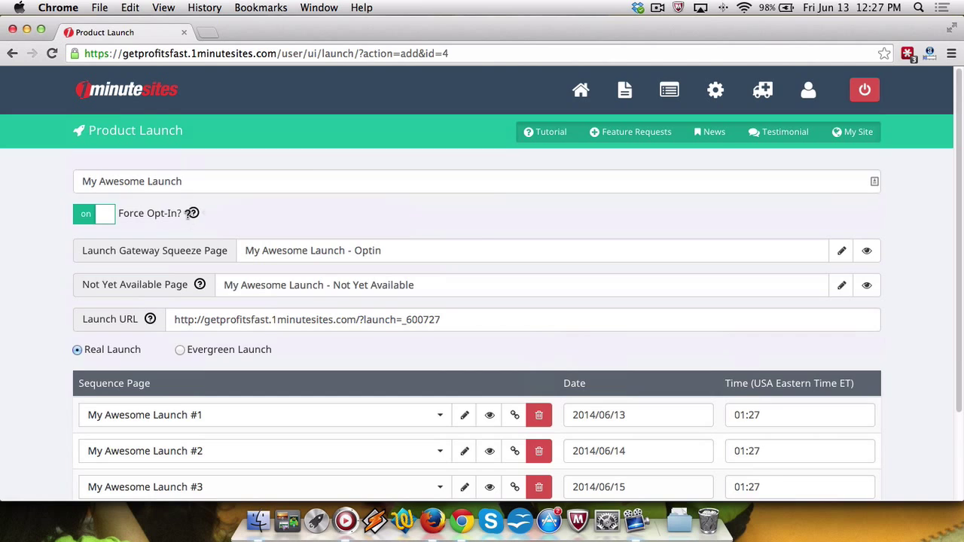
{"action": "mouse_move", "coordinate": [192, 213]}
{"action": "left_click", "coordinate": [867, 252]}
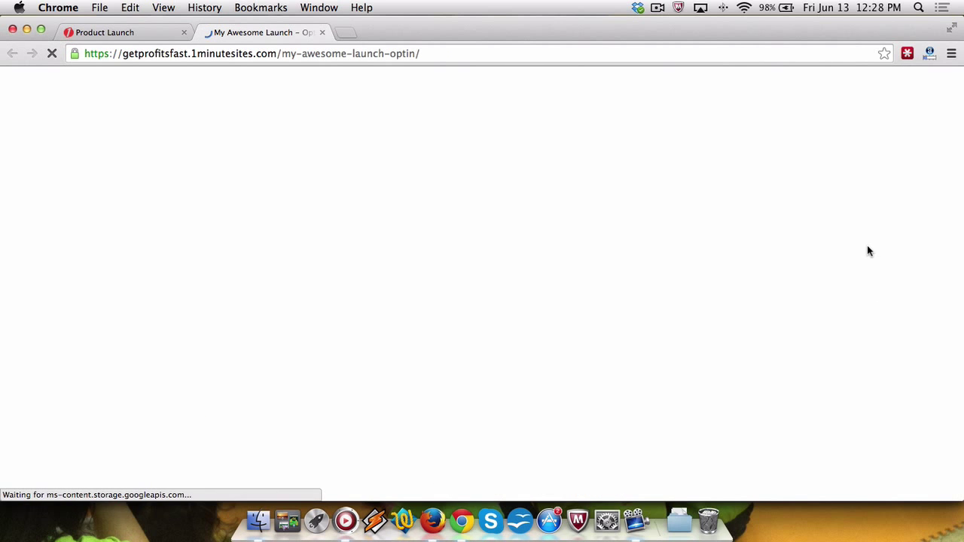
{"action": "scroll", "coordinate": [712, 235], "scroll_direction": "down", "scroll_amount": 5}
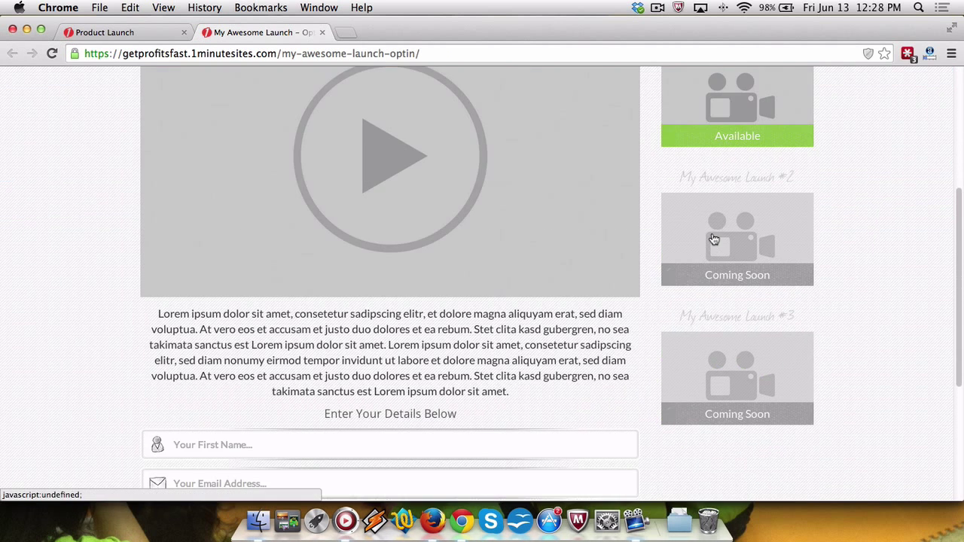
{"action": "left_click", "coordinate": [321, 33]}
Open the Launch Gateway Squeeze Page in the page editor and look over its headline, video, text and sidebar.
{"action": "left_click", "coordinate": [839, 250]}
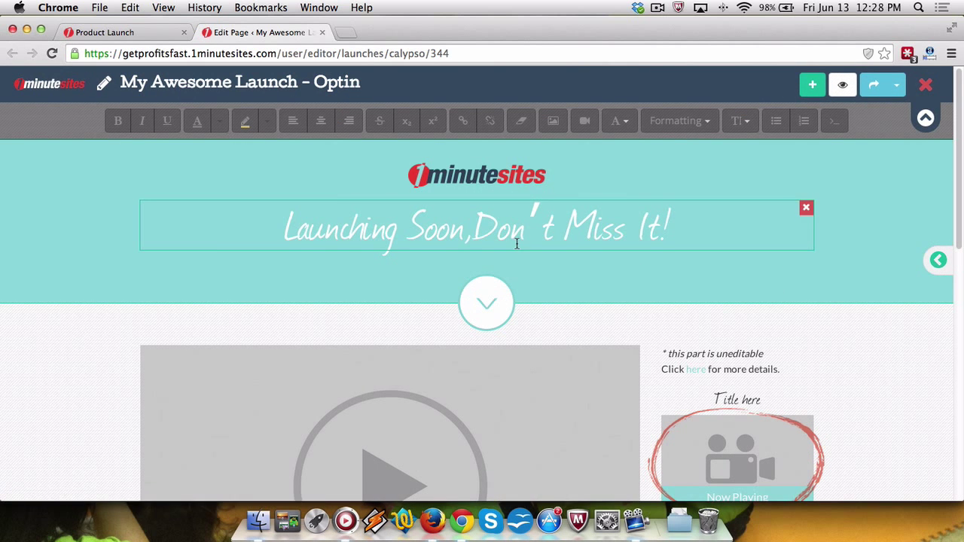
{"action": "scroll", "coordinate": [517, 248], "scroll_direction": "down", "scroll_amount": 5}
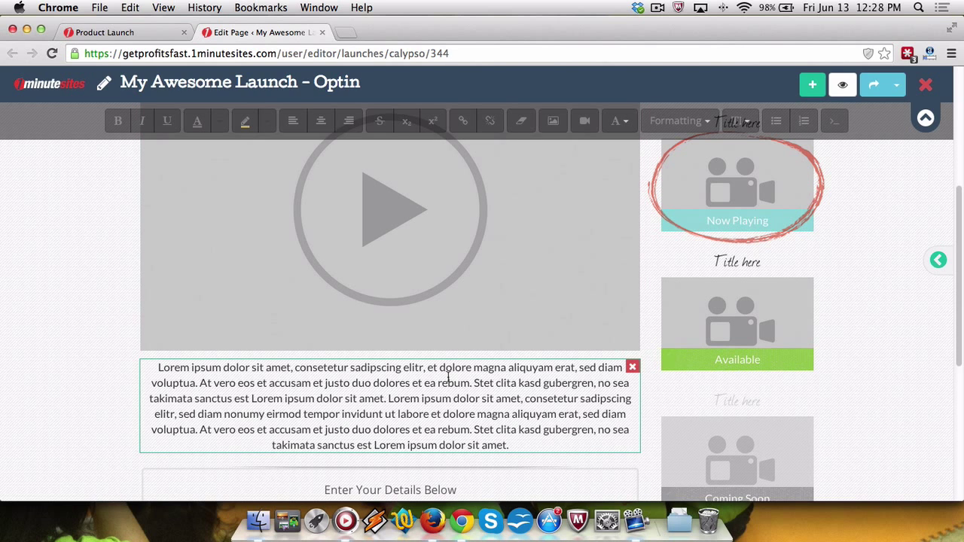
{"action": "scroll", "coordinate": [452, 376], "scroll_direction": "down", "scroll_amount": 2}
{"action": "scroll", "coordinate": [458, 382], "scroll_direction": "up", "scroll_amount": 5}
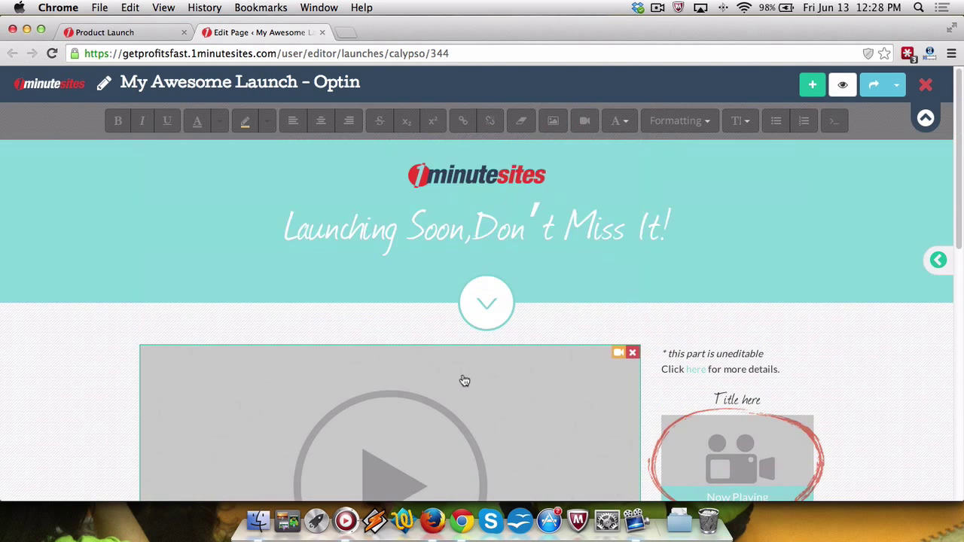
{"action": "scroll", "coordinate": [678, 354], "scroll_direction": "down", "scroll_amount": 2}
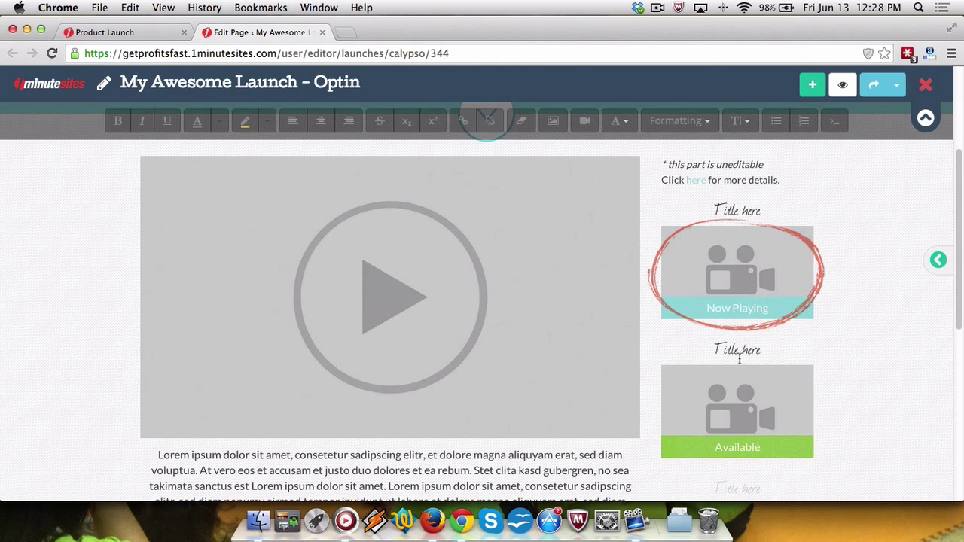
Read the support article on why the product launch sidebar is uneditable, compare it with the page, and close the article.
{"action": "left_click", "coordinate": [696, 180]}
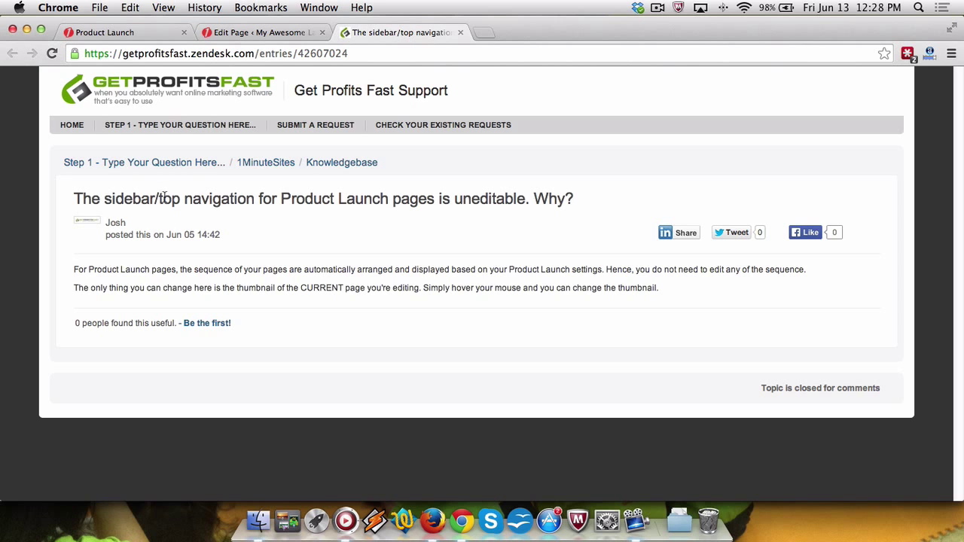
{"action": "left_click", "coordinate": [246, 34]}
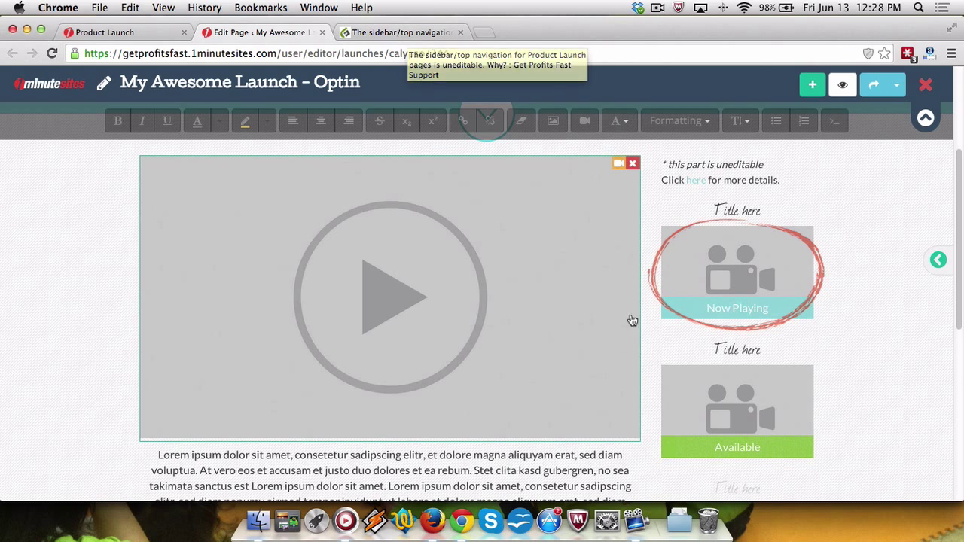
{"action": "left_click", "coordinate": [396, 33]}
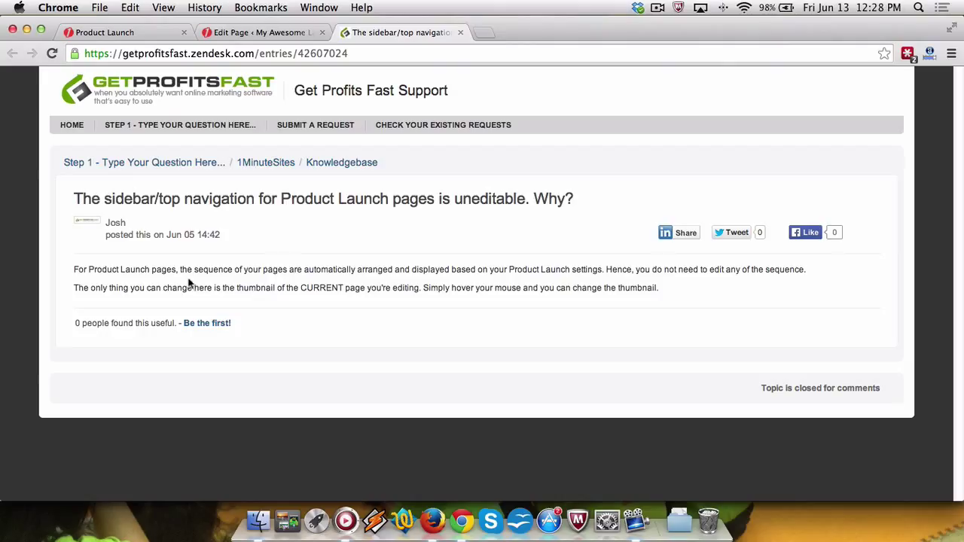
{"action": "left_click_drag", "start_coordinate": [187, 270], "coordinate": [369, 280]}
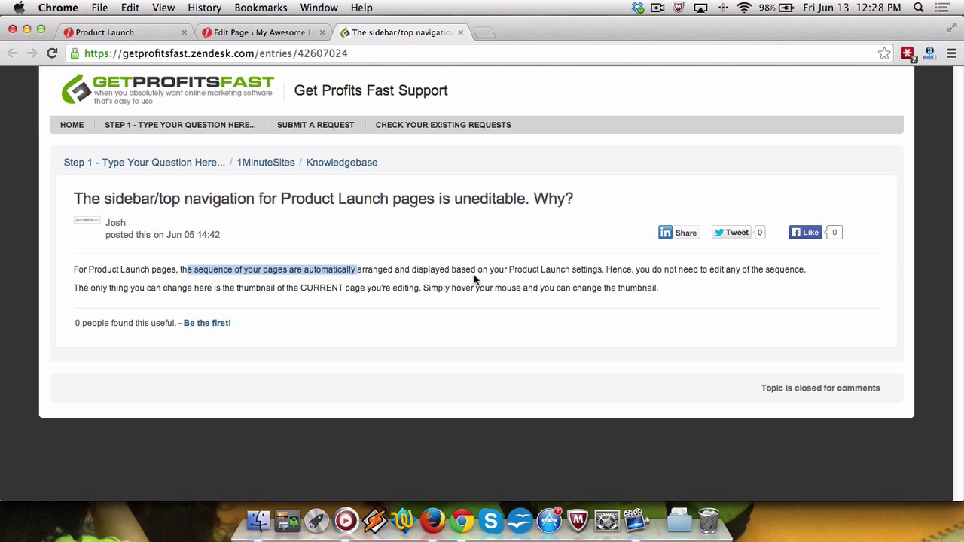
{"action": "left_click_drag", "start_coordinate": [625, 268], "coordinate": [821, 276]}
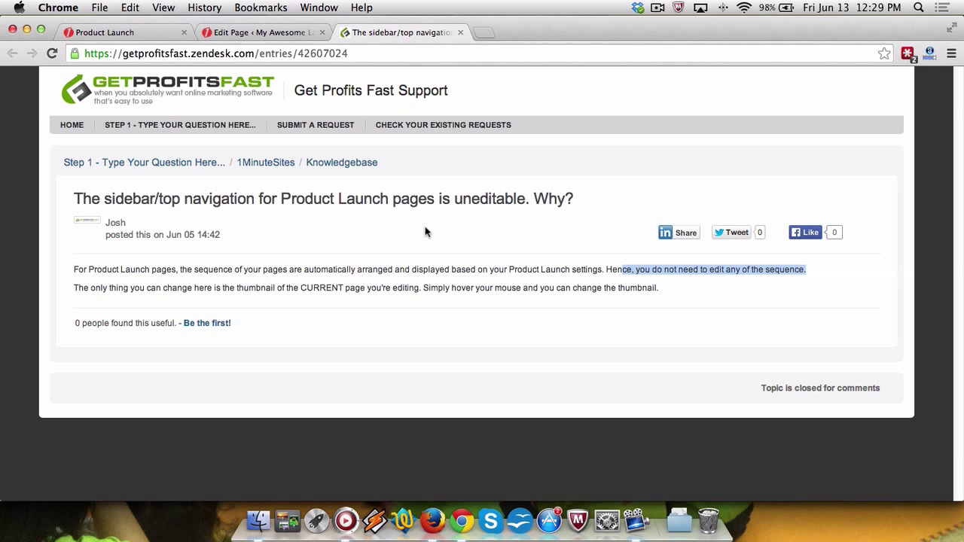
{"action": "left_click", "coordinate": [460, 33]}
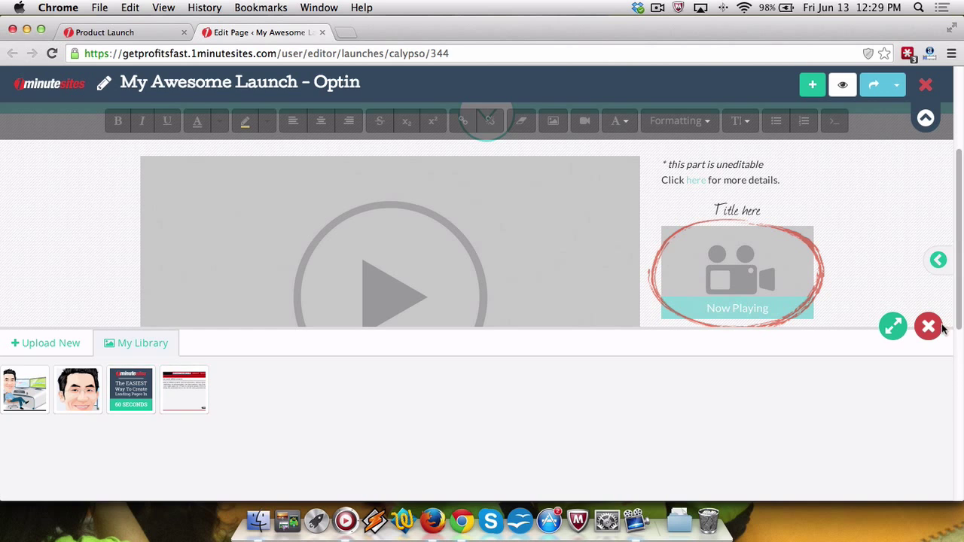
Close the image library and leave the squeeze page editor to return to the launch settings.
{"action": "left_click", "coordinate": [936, 327]}
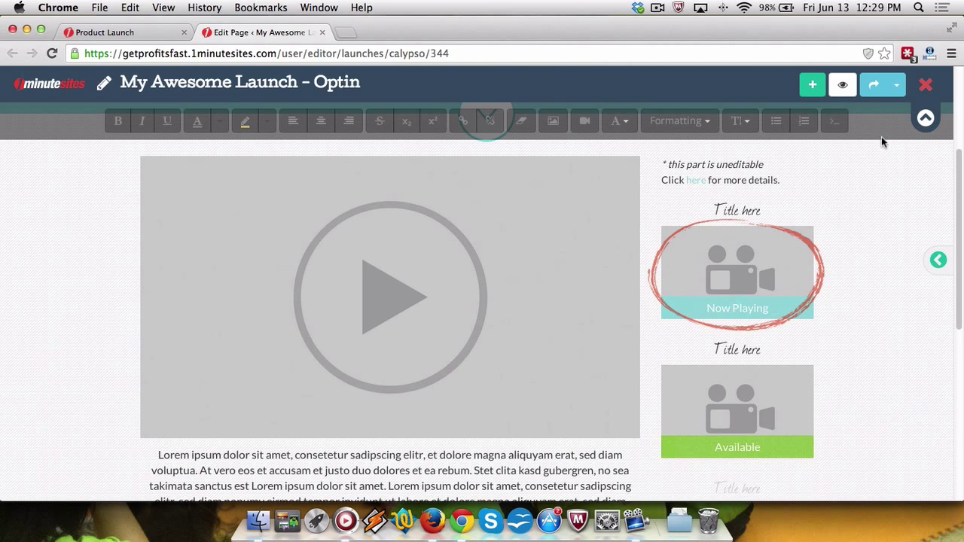
{"action": "left_click", "coordinate": [321, 32]}
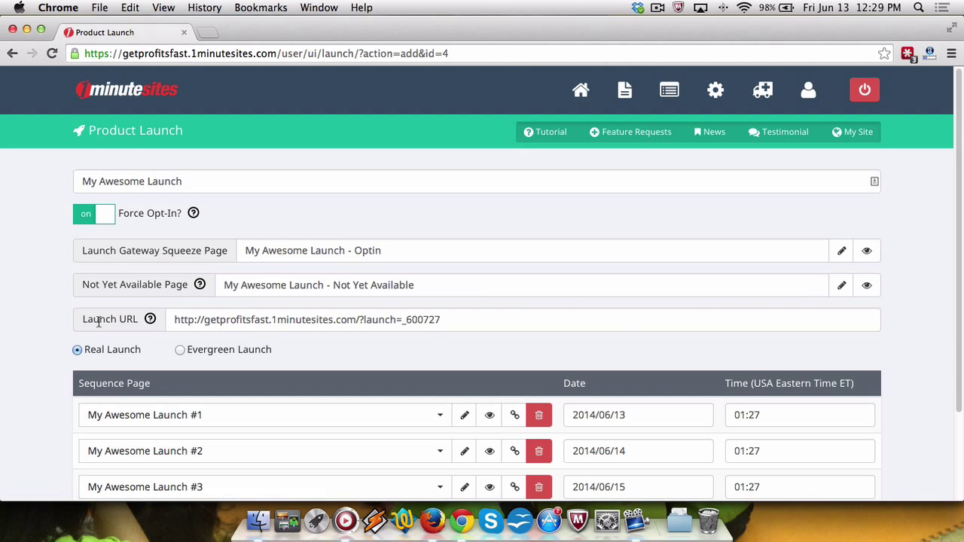
Compare the Real Launch and Evergreen Launch sequence schedules, choose Evergreen Launch, and place the cursor in the Launch URL field.
{"action": "mouse_move", "coordinate": [150, 317]}
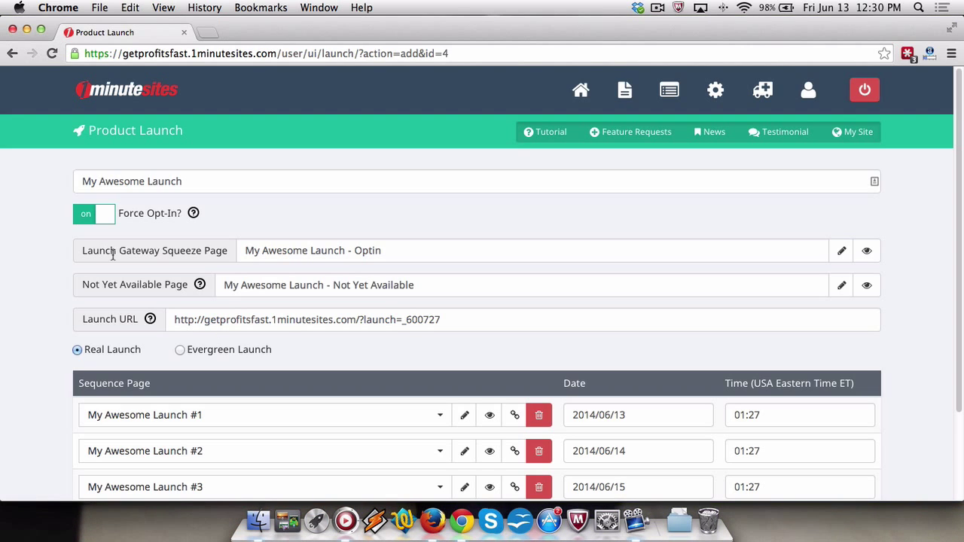
{"action": "scroll", "coordinate": [213, 252], "scroll_direction": "down", "scroll_amount": 3}
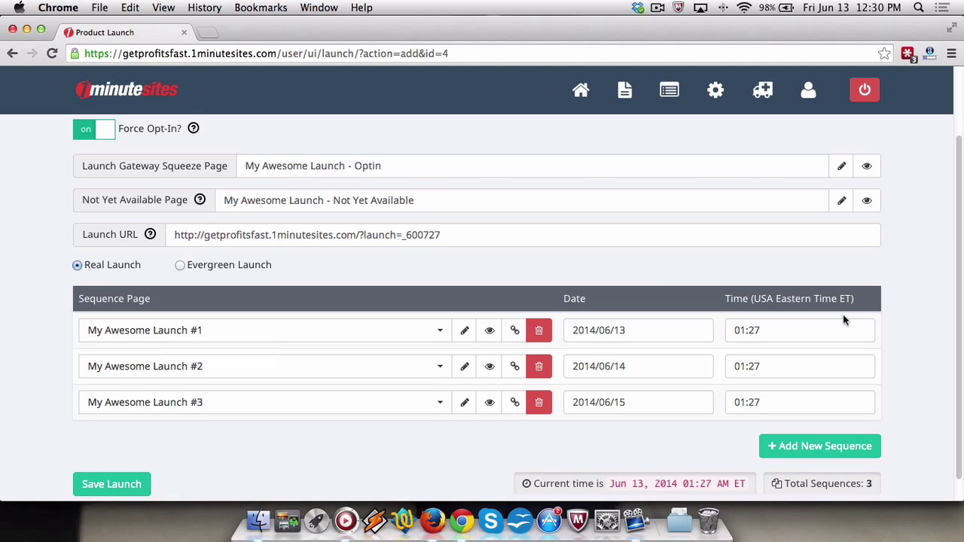
{"action": "scroll", "coordinate": [842, 320], "scroll_direction": "down", "scroll_amount": 1}
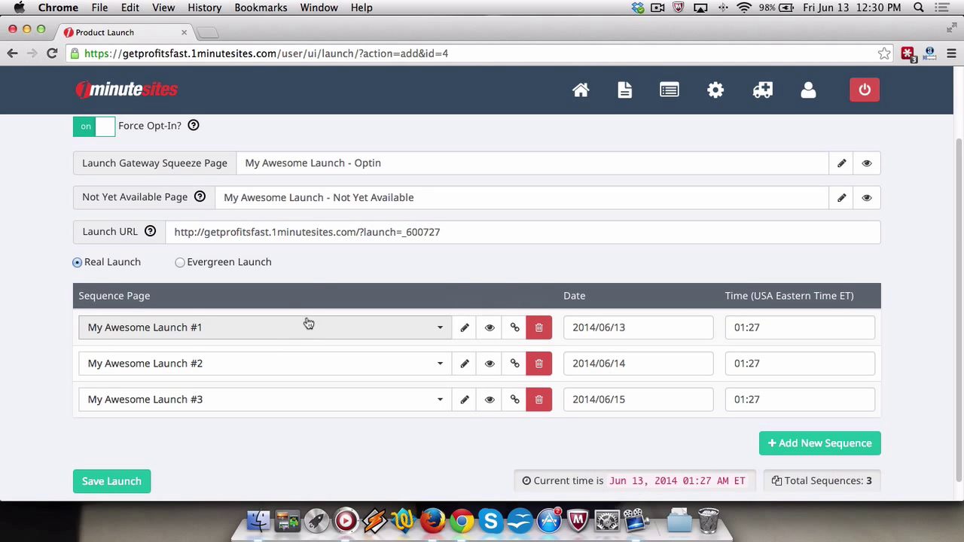
{"action": "left_click", "coordinate": [230, 262]}
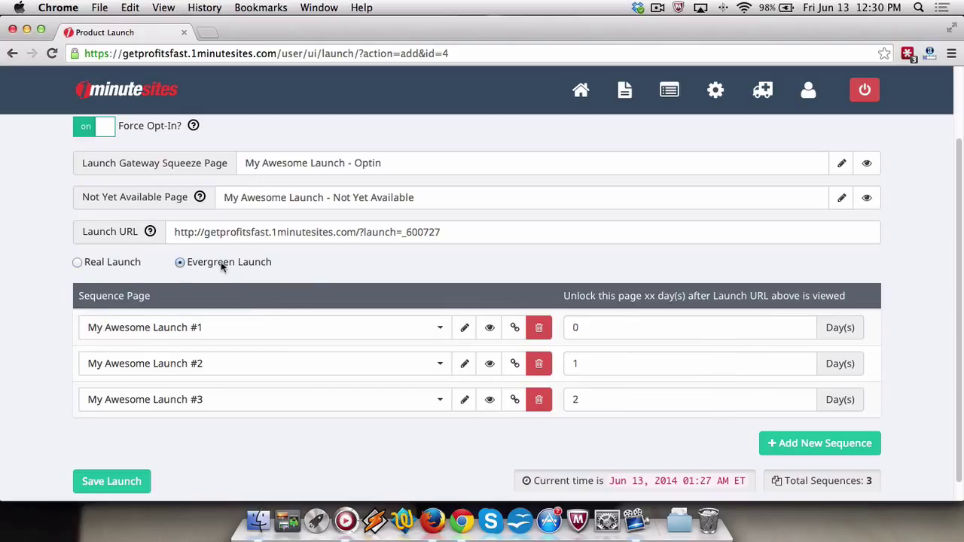
{"action": "left_click", "coordinate": [127, 265]}
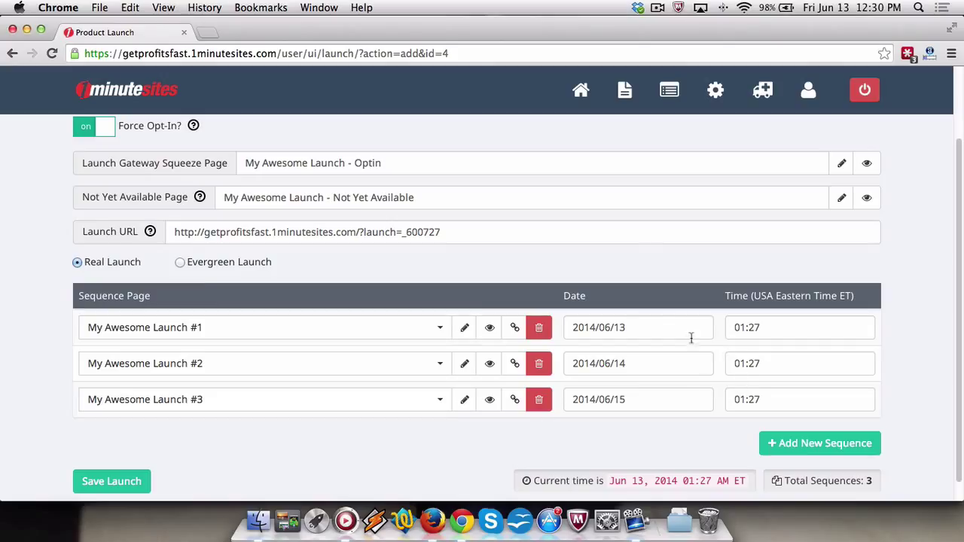
{"action": "left_click", "coordinate": [201, 268]}
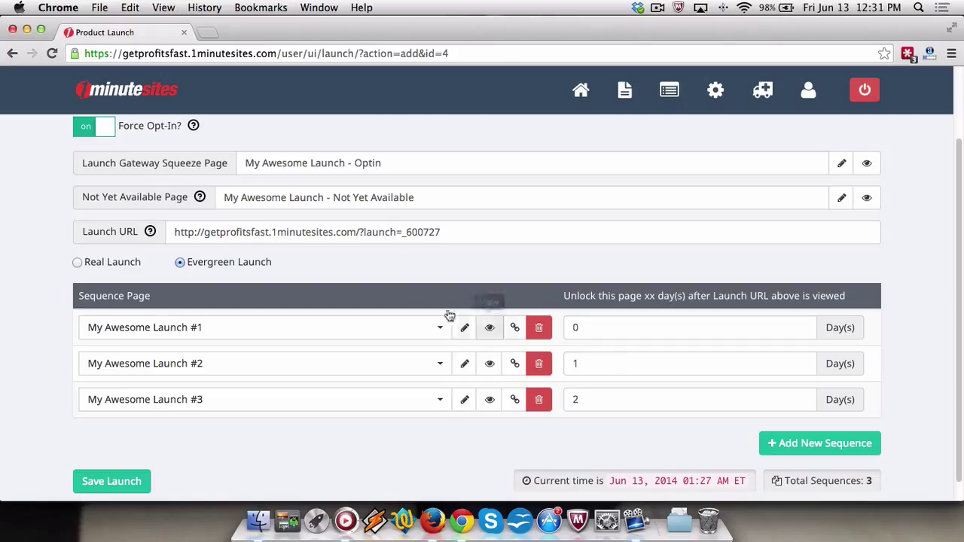
{"action": "left_click", "coordinate": [251, 237]}
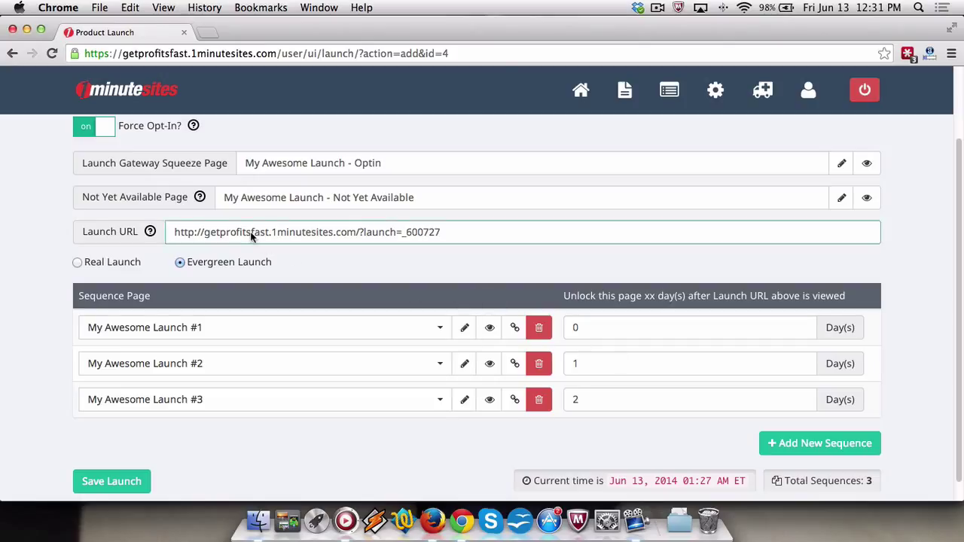